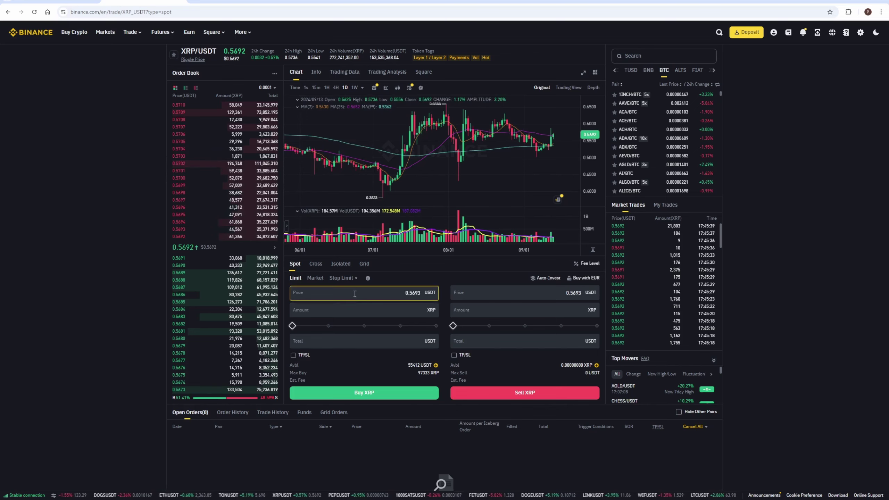
Step: Enter a 5000 USDT total for the Binance XRP buy
click(361, 338)
text(5000)
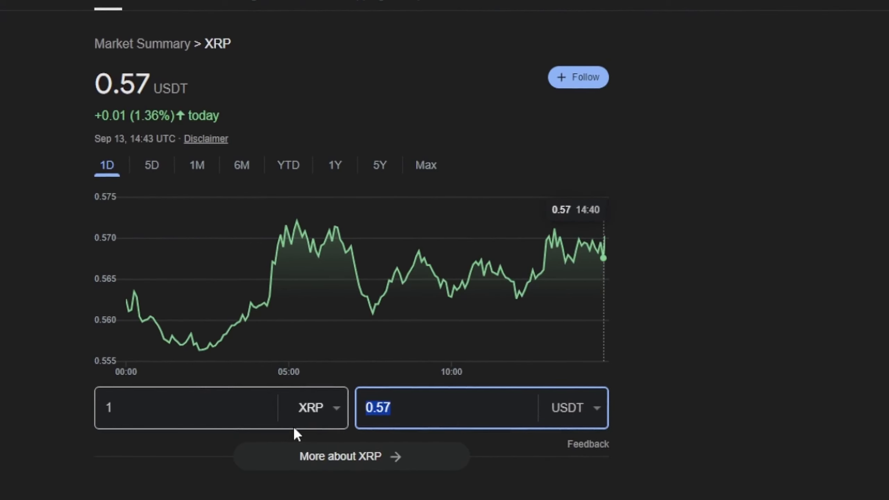
text(5)
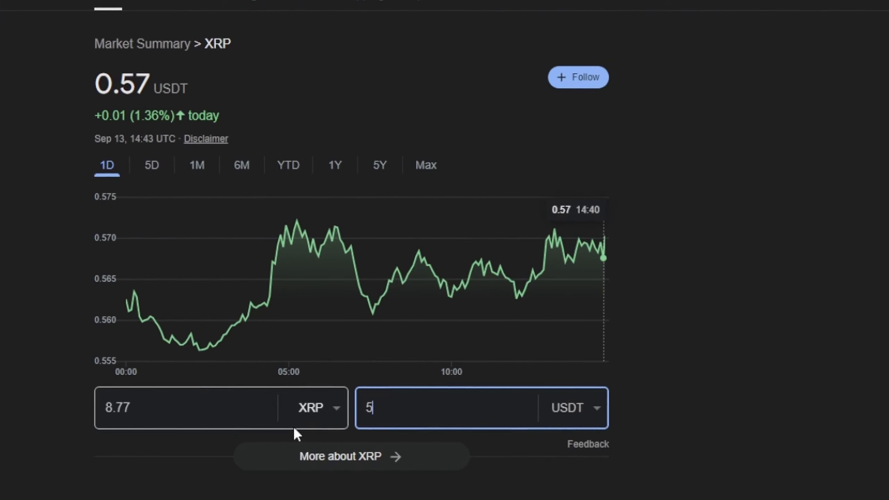
text(000)
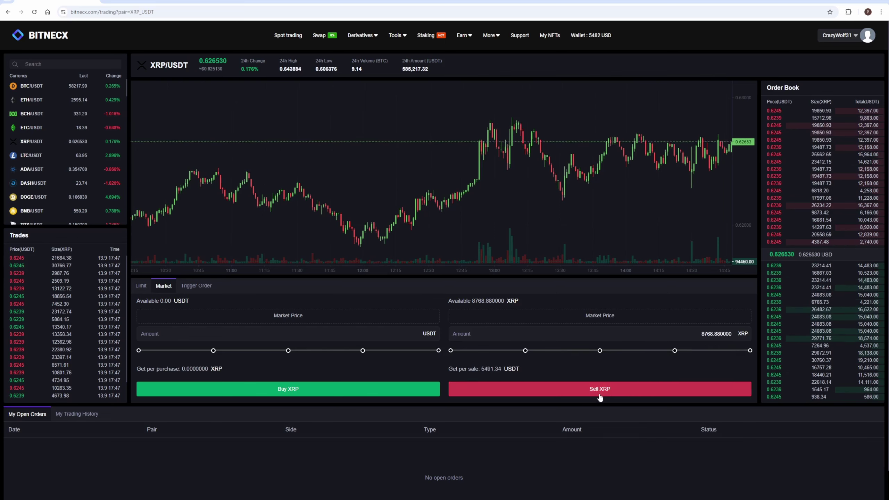
Step: Place the market sell order for the full 8768.88 XRP balance
click(599, 394)
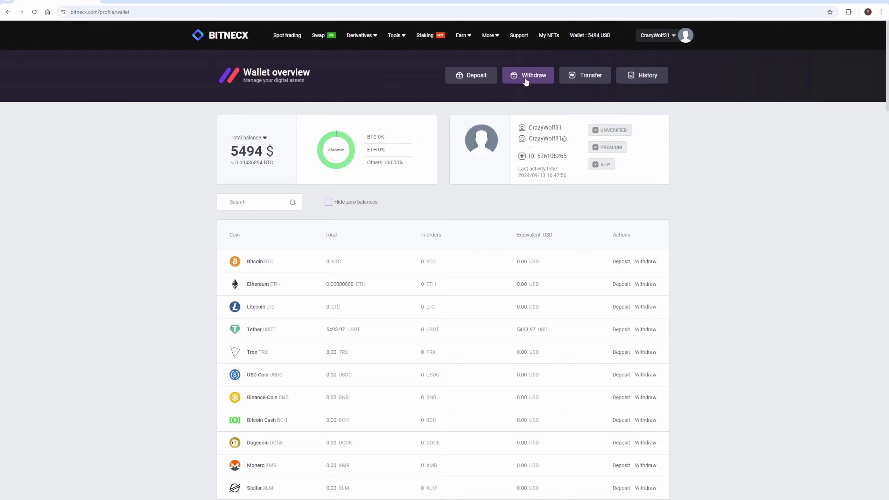
Step: Start a USDT withdrawal on the TRC-20 network
click(527, 80)
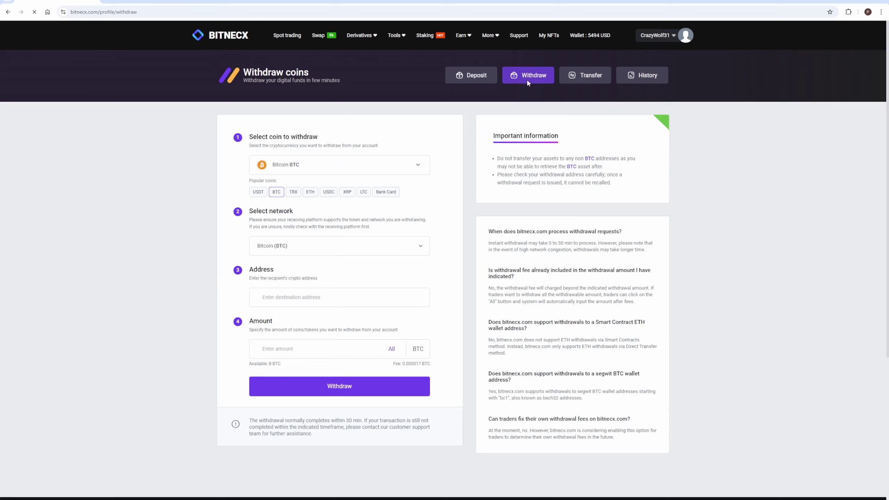
click(258, 193)
click(272, 245)
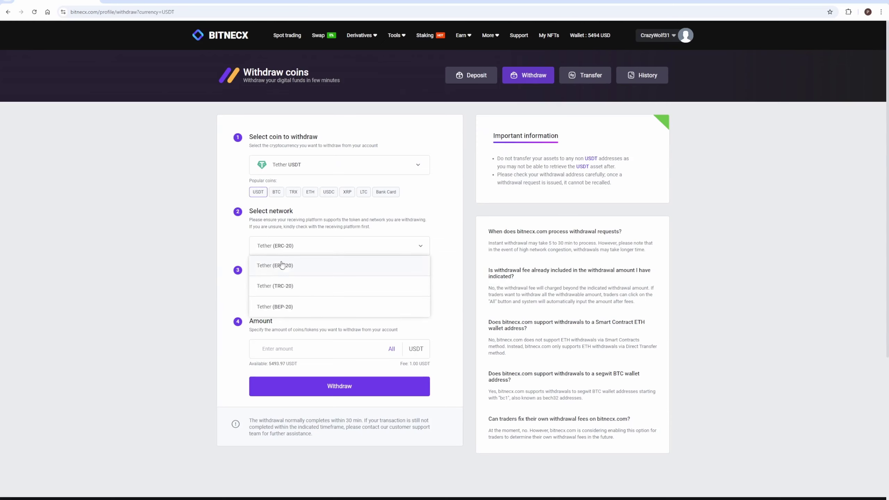
click(290, 295)
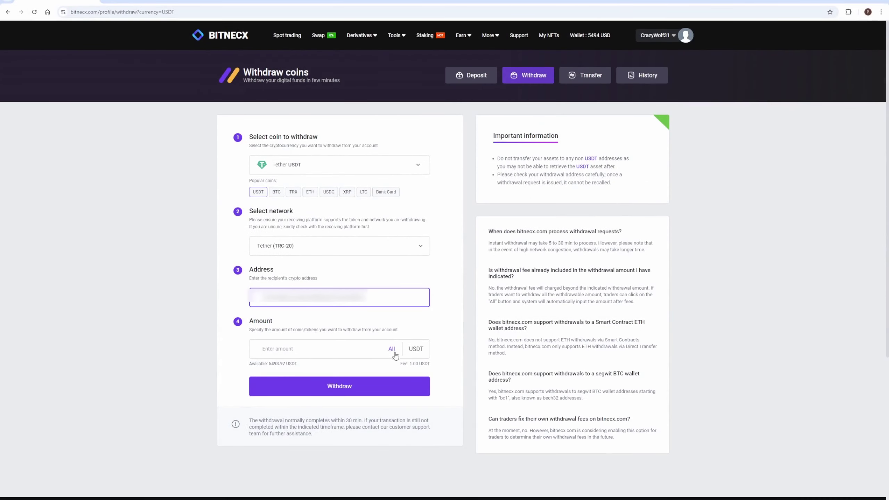
Step: Withdraw the entire 5493.97 USDT balance and dismiss the processing notice
click(392, 350)
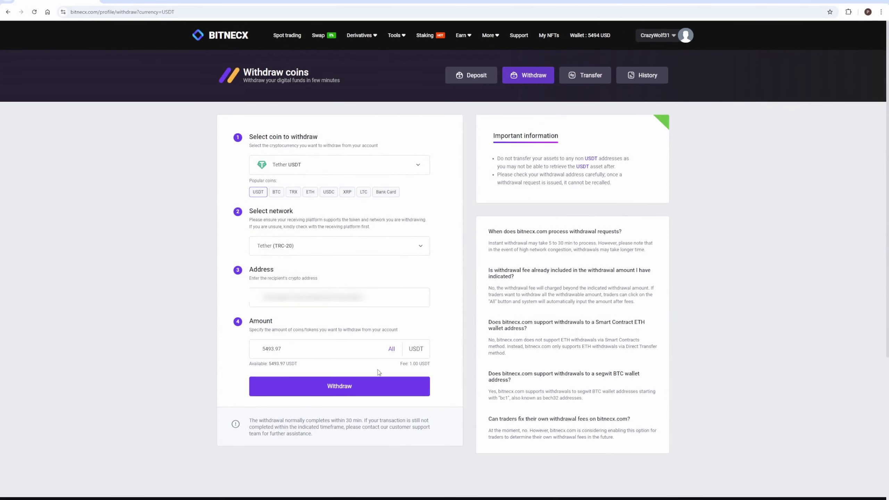
click(341, 390)
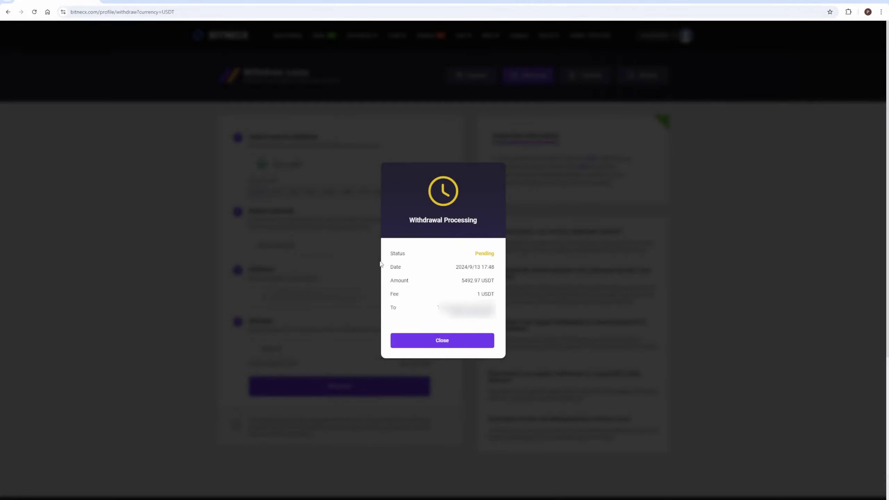
click(442, 341)
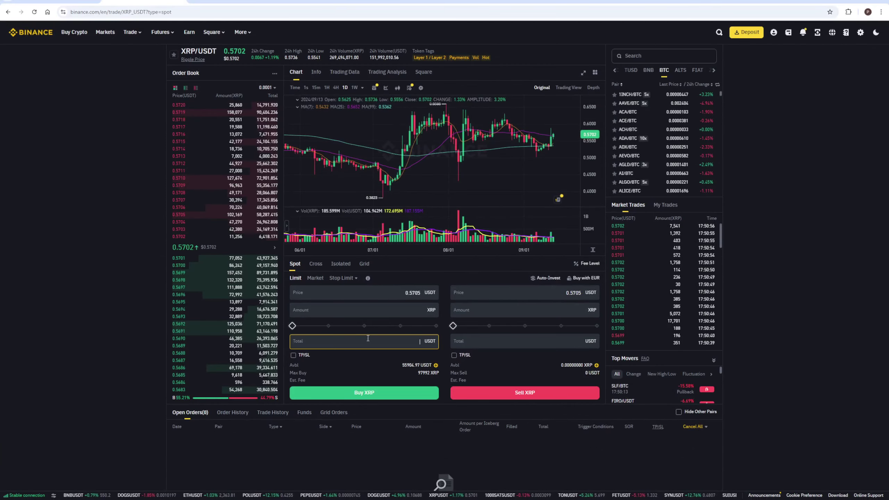
Step: Enter a 50000 USDT total for the Binance XRP buy
click(367, 338)
text(50000)
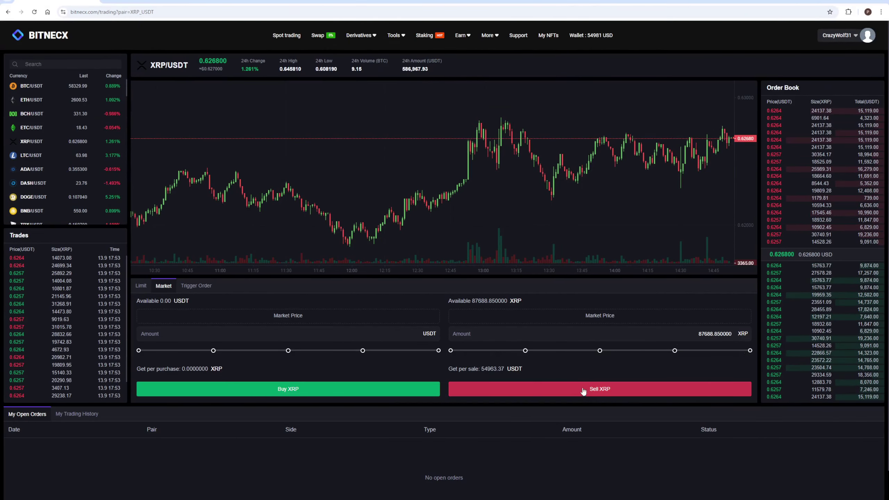
Step: Place the market sell order for the full 87688.85 XRP balance
click(600, 391)
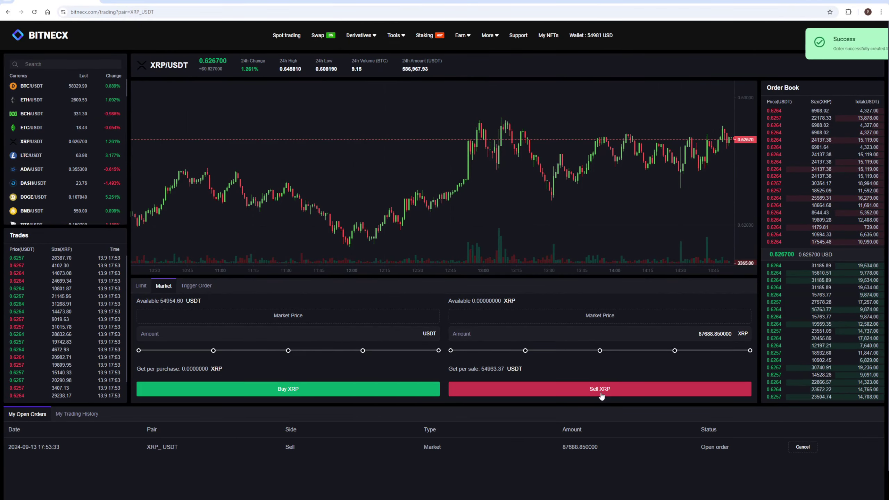